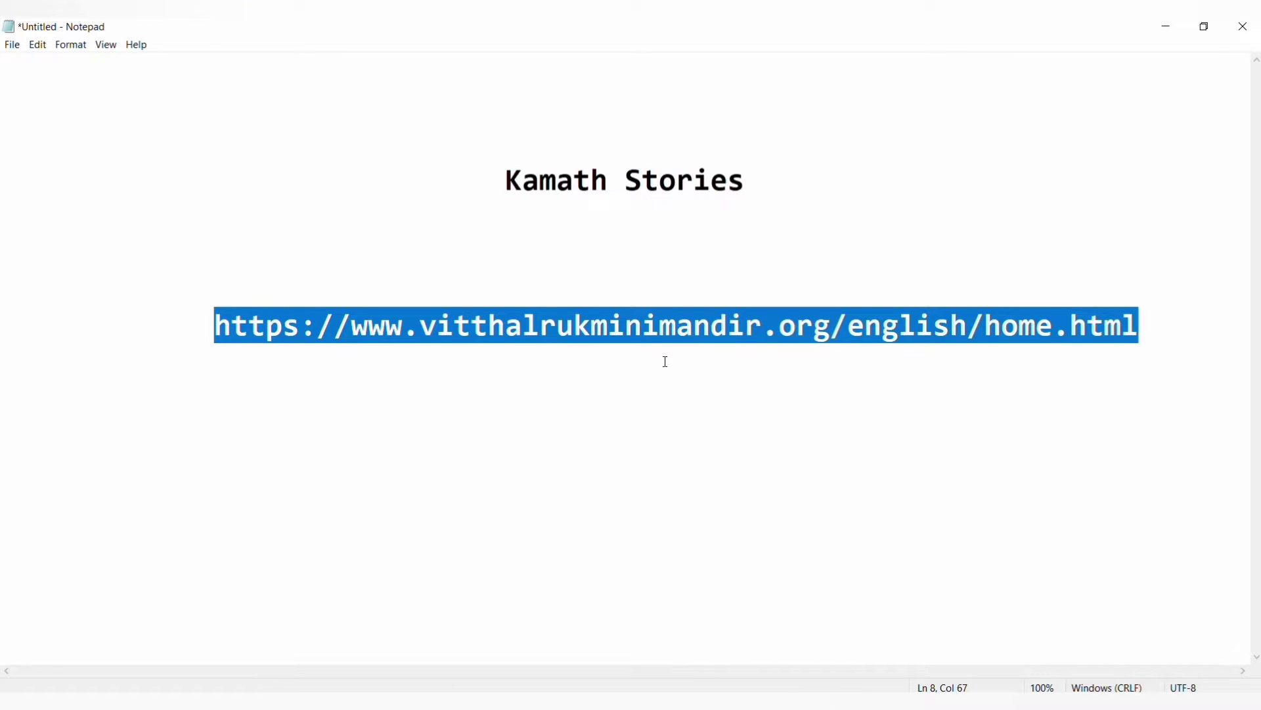
{"action": "left_click", "coordinate": [652, 339]}
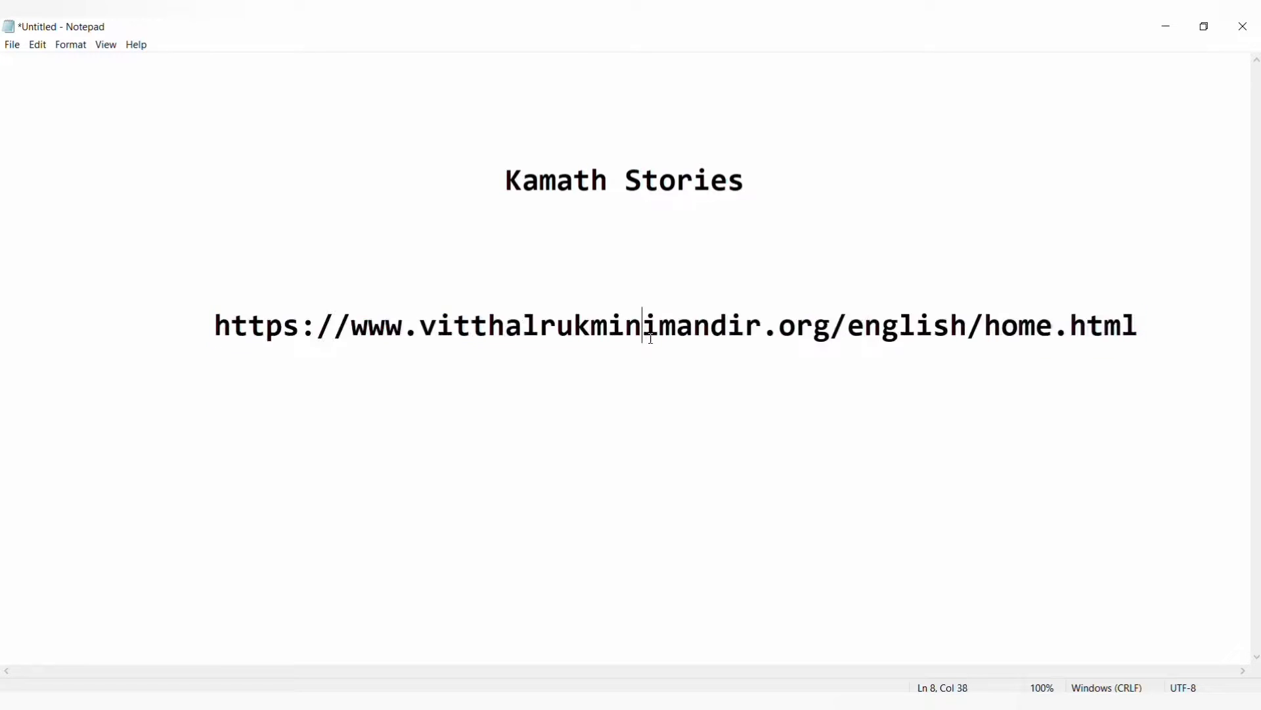
{"action": "double_click", "coordinate": [651, 339]}
{"action": "key", "text": "ctrl+c"}
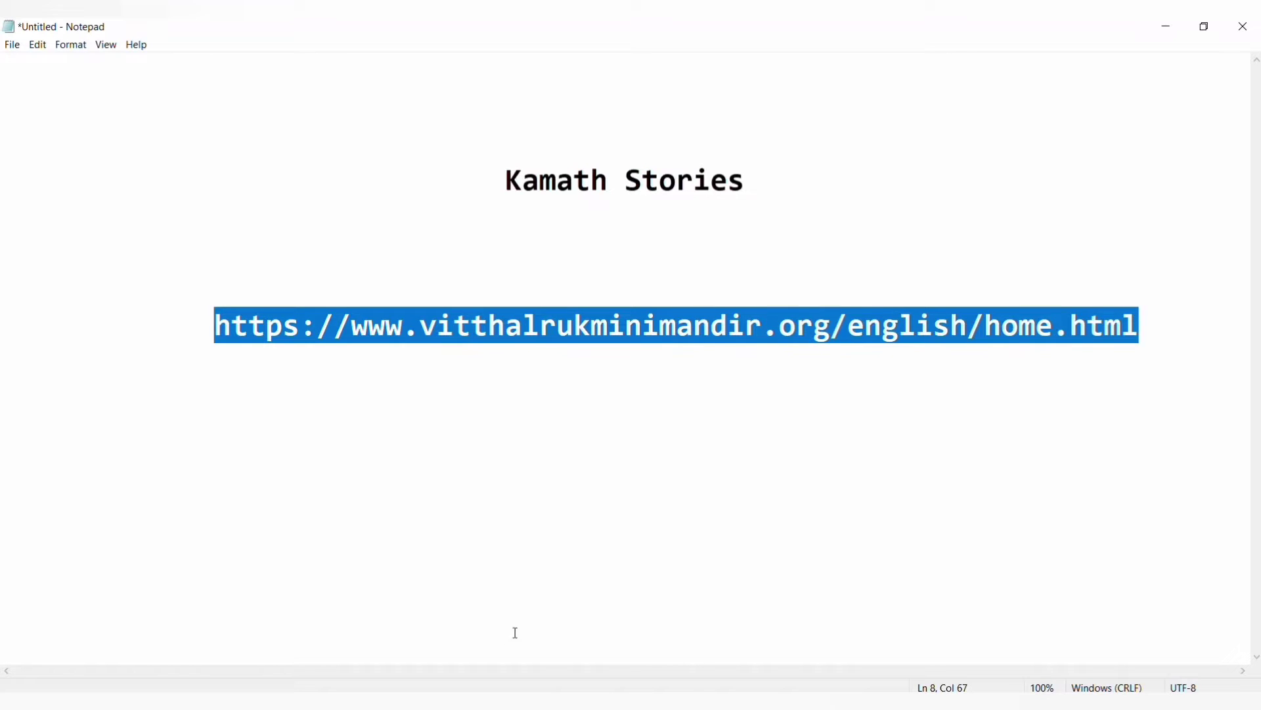
- Load the pasted vitthalrukminimandir.org English home page in Chrome and scroll down to the announcements panel
{"action": "key", "text": "alt+Tab"}
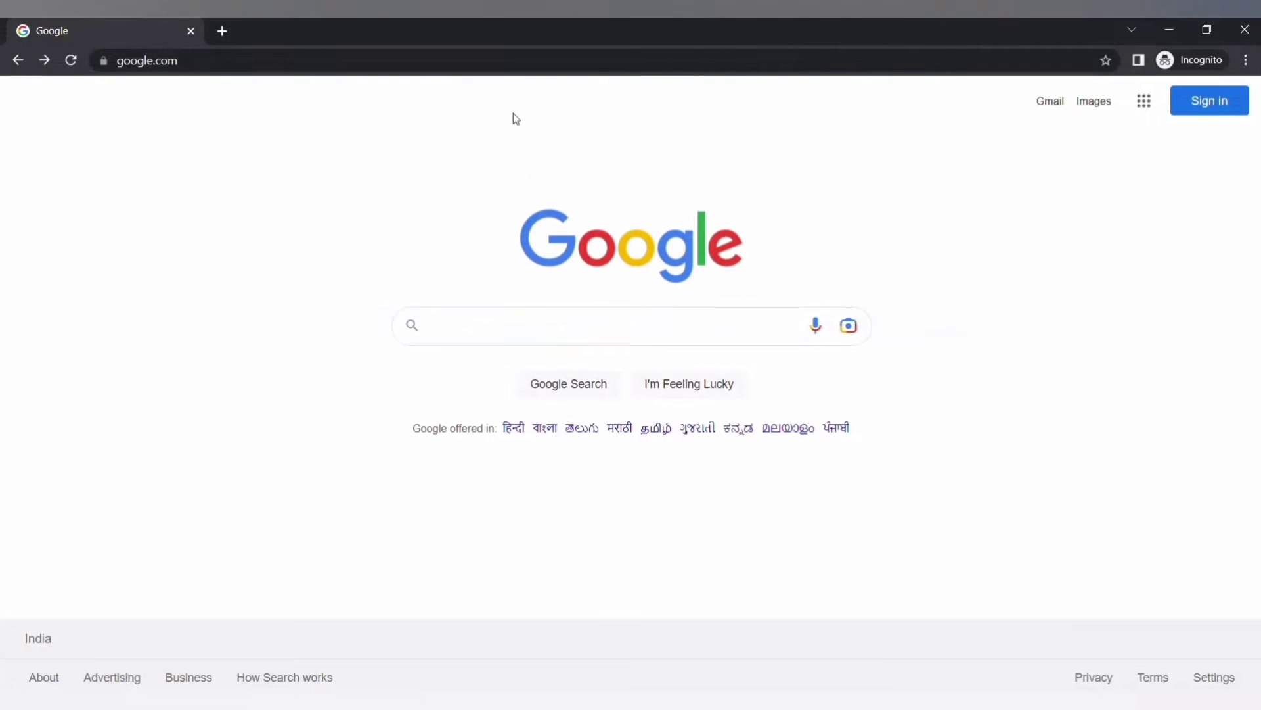
{"action": "double_click", "coordinate": [498, 64]}
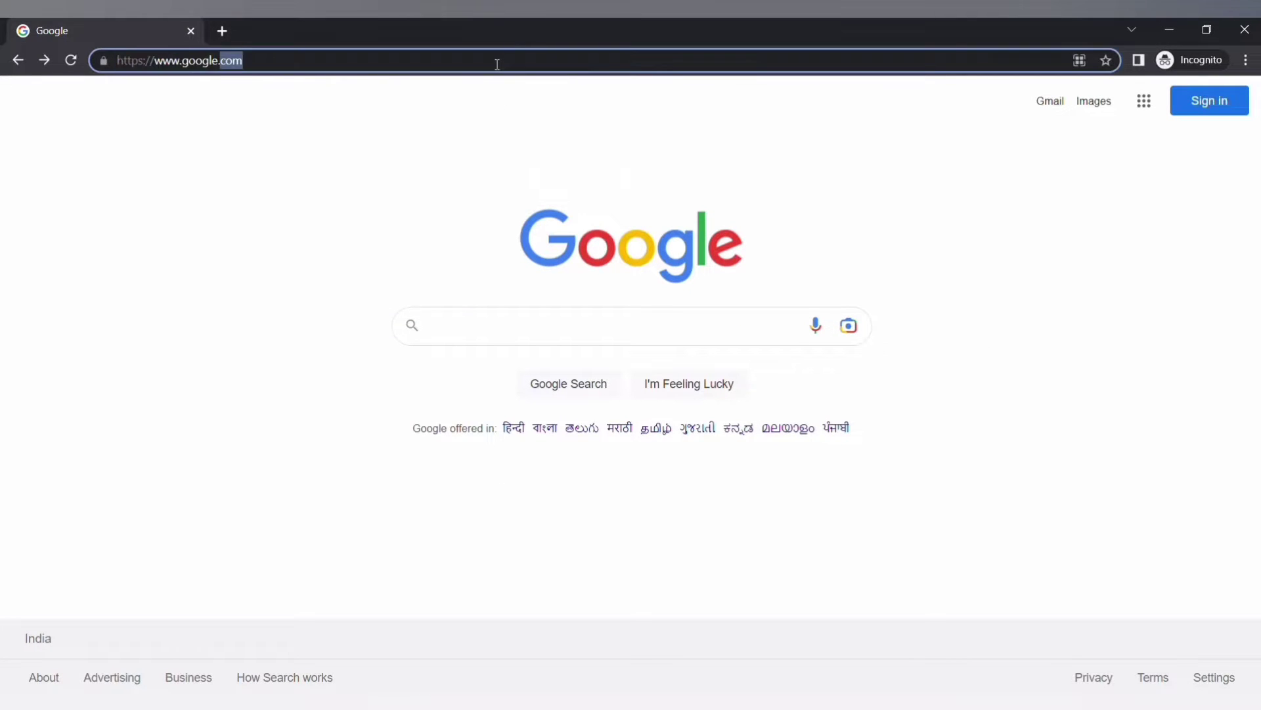
{"action": "key", "text": "BackSpace"}
{"action": "key", "text": "BackSpace"}
{"action": "key", "text": "BackSpace"}
{"action": "key", "text": "BackSpace"}
{"action": "key", "text": "BackSpace"}
{"action": "key", "text": "BackSpace"}
{"action": "key", "text": "BackSpace"}
{"action": "key", "text": "BackSpace"}
{"action": "key", "text": "BackSpace"}
{"action": "key", "text": "BackSpace"}
{"action": "key", "text": "BackSpace"}
{"action": "key", "text": "BackSpace"}
{"action": "key", "text": "BackSpace"}
{"action": "key", "text": "BackSpace"}
{"action": "key", "text": "BackSpace"}
{"action": "key", "text": "BackSpace"}
{"action": "key", "text": "BackSpace"}
{"action": "key", "text": "BackSpace"}
{"action": "key", "text": "BackSpace"}
{"action": "key", "text": "BackSpace"}
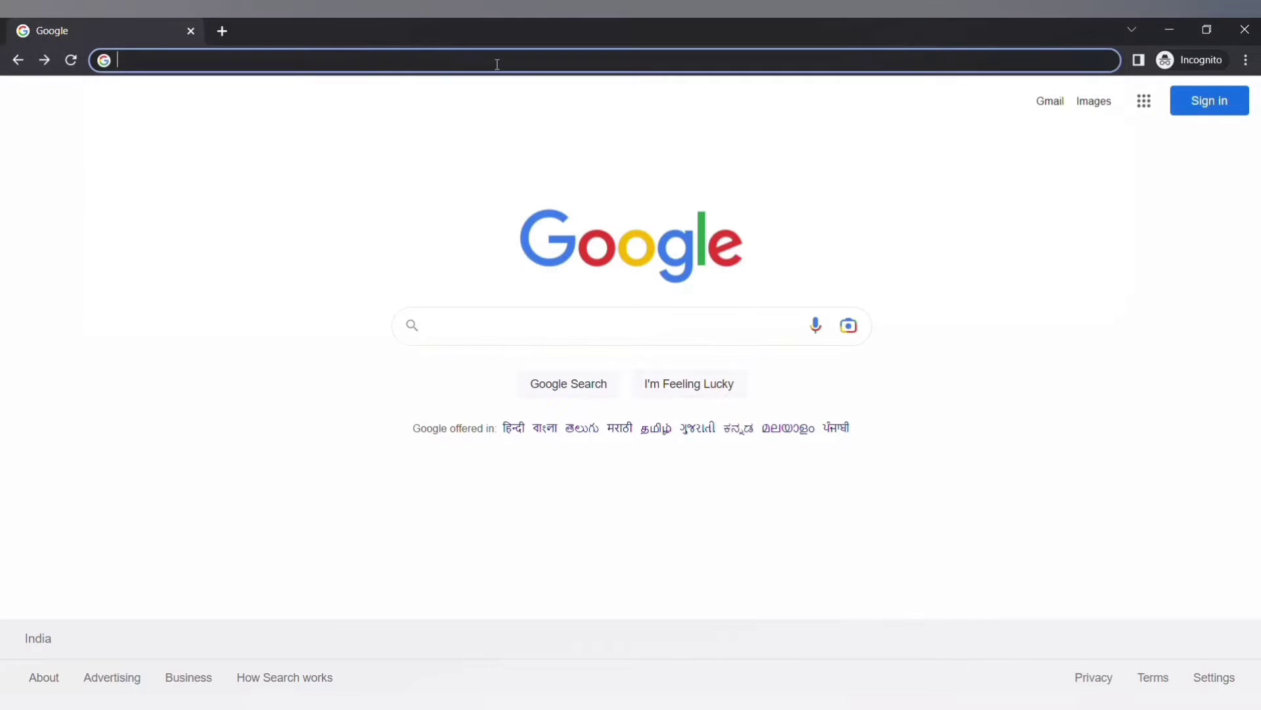
{"action": "key", "text": "ctrl+v"}
{"action": "key", "text": "Return"}
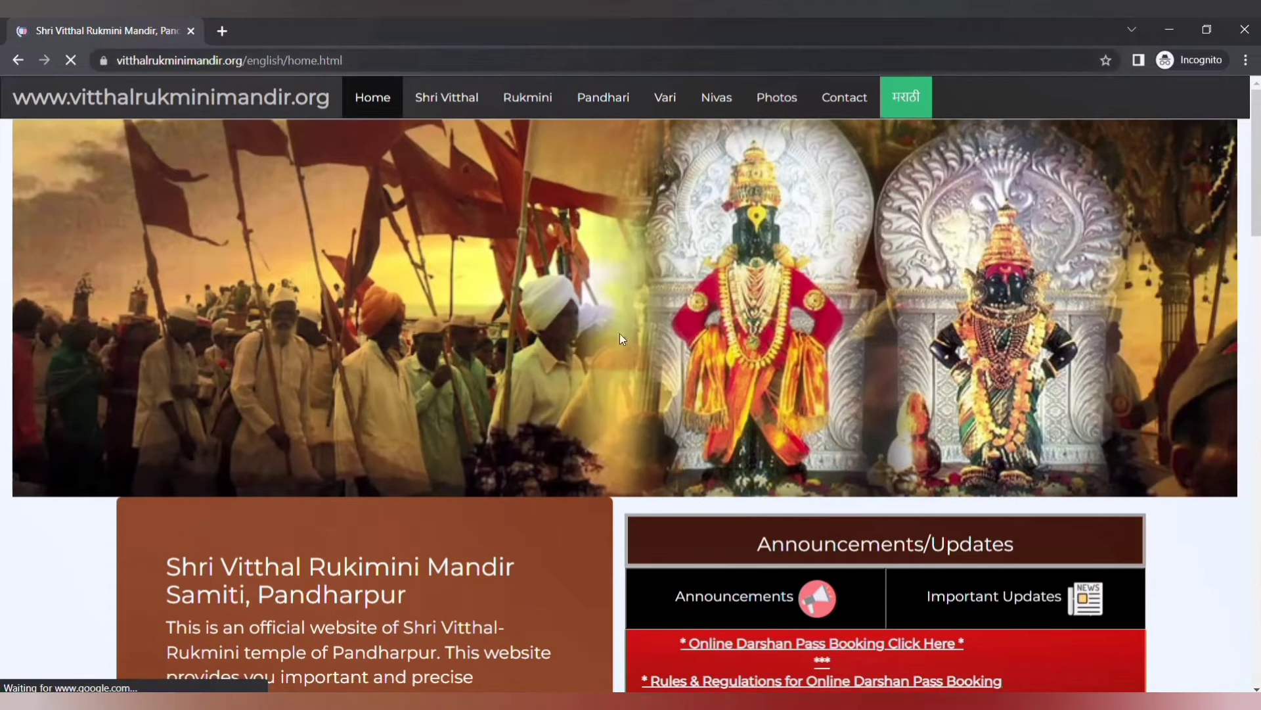
{"action": "scroll", "coordinate": [629, 344], "scroll_direction": "down", "scroll_amount": 2}
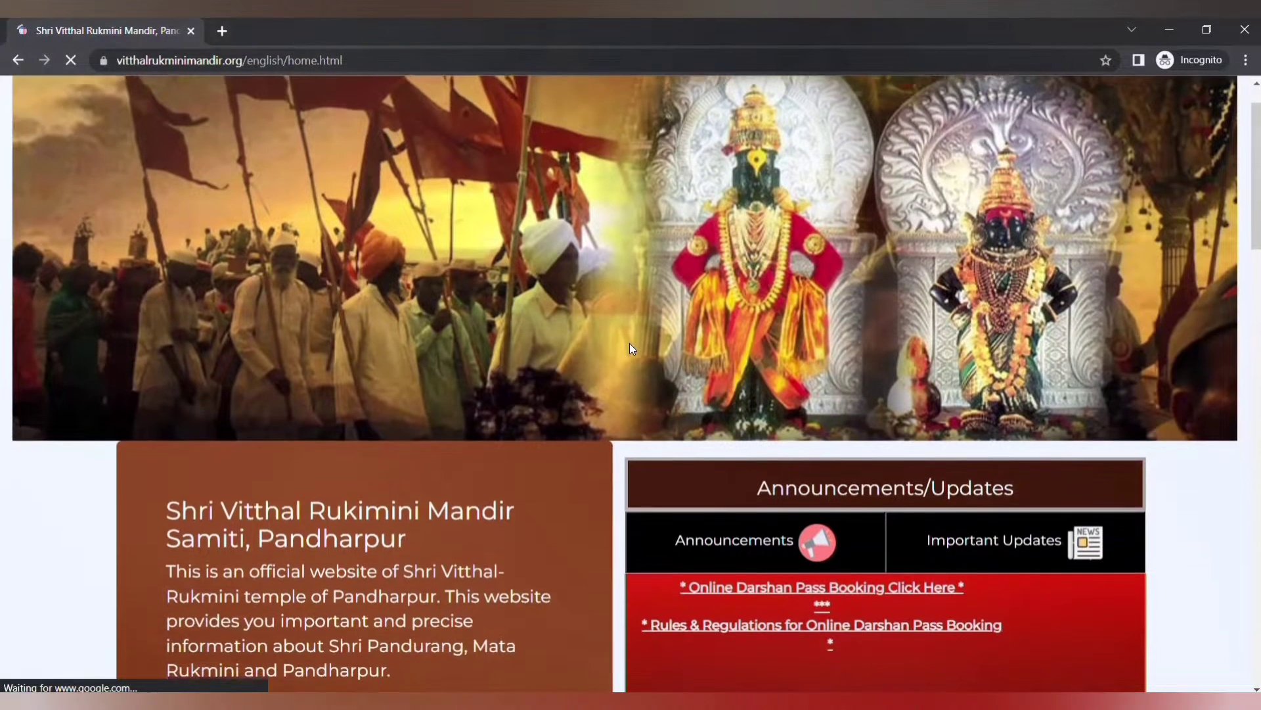
{"action": "scroll", "coordinate": [630, 343], "scroll_direction": "down", "scroll_amount": 1}
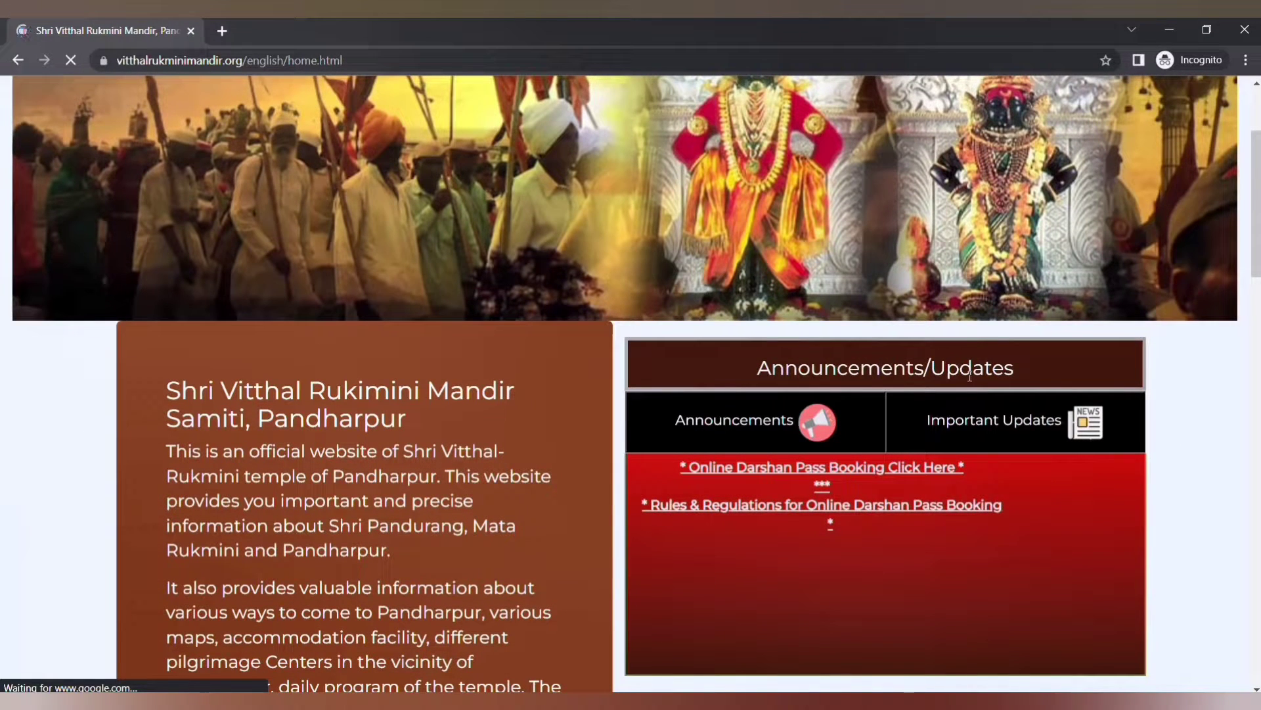
{"action": "scroll", "coordinate": [970, 375], "scroll_direction": "down", "scroll_amount": 1}
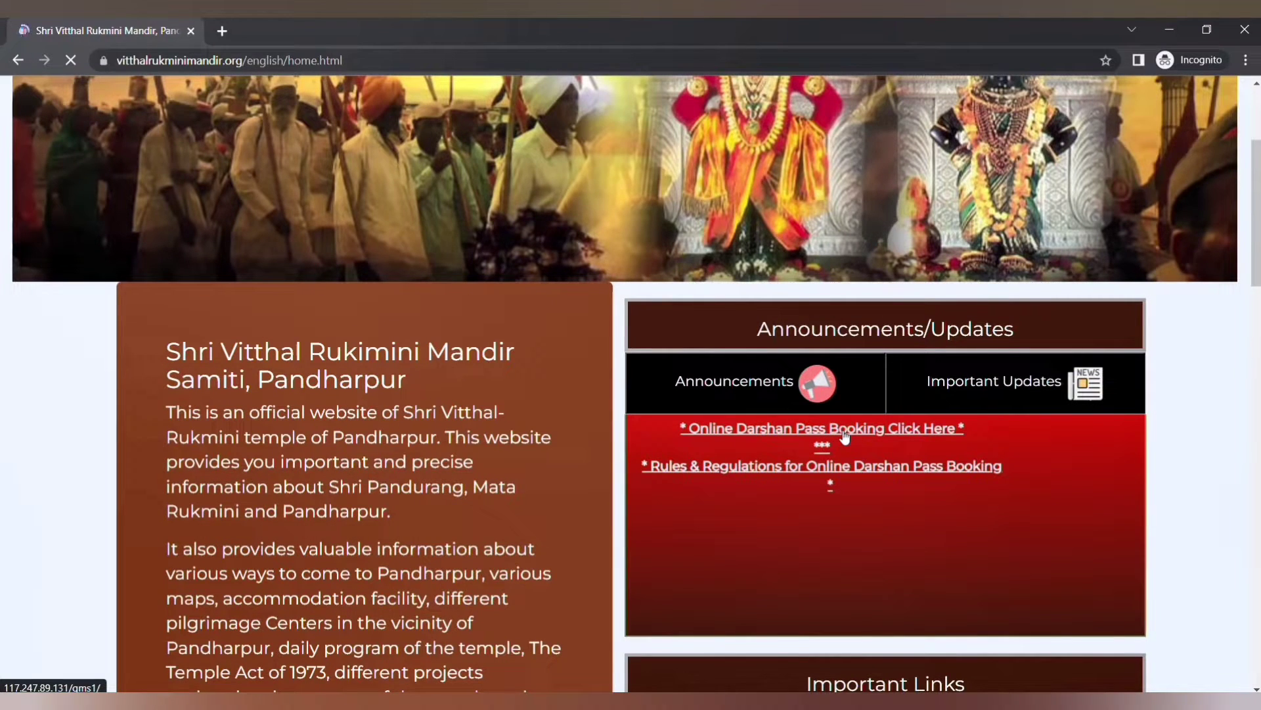
- Follow the online darshan pass booking link to the Ticket Booking Form and focus Booking Date
{"action": "left_click", "coordinate": [845, 437]}
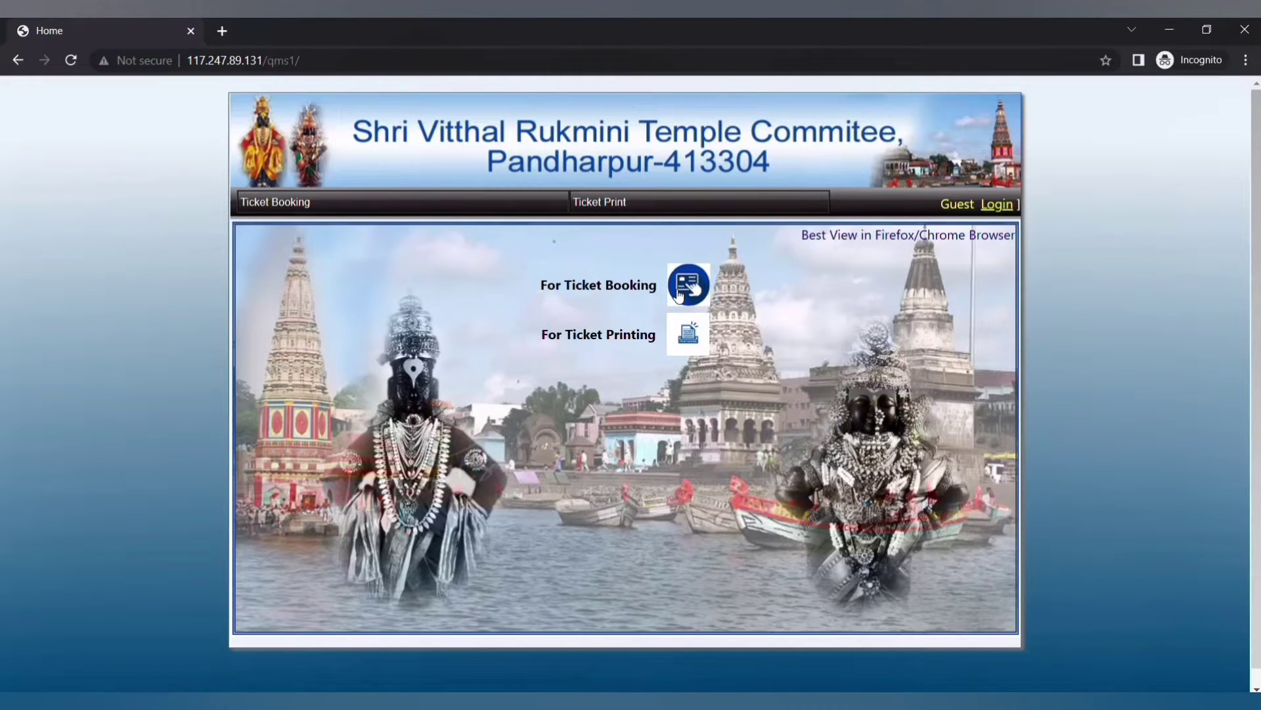
{"action": "left_click", "coordinate": [689, 288]}
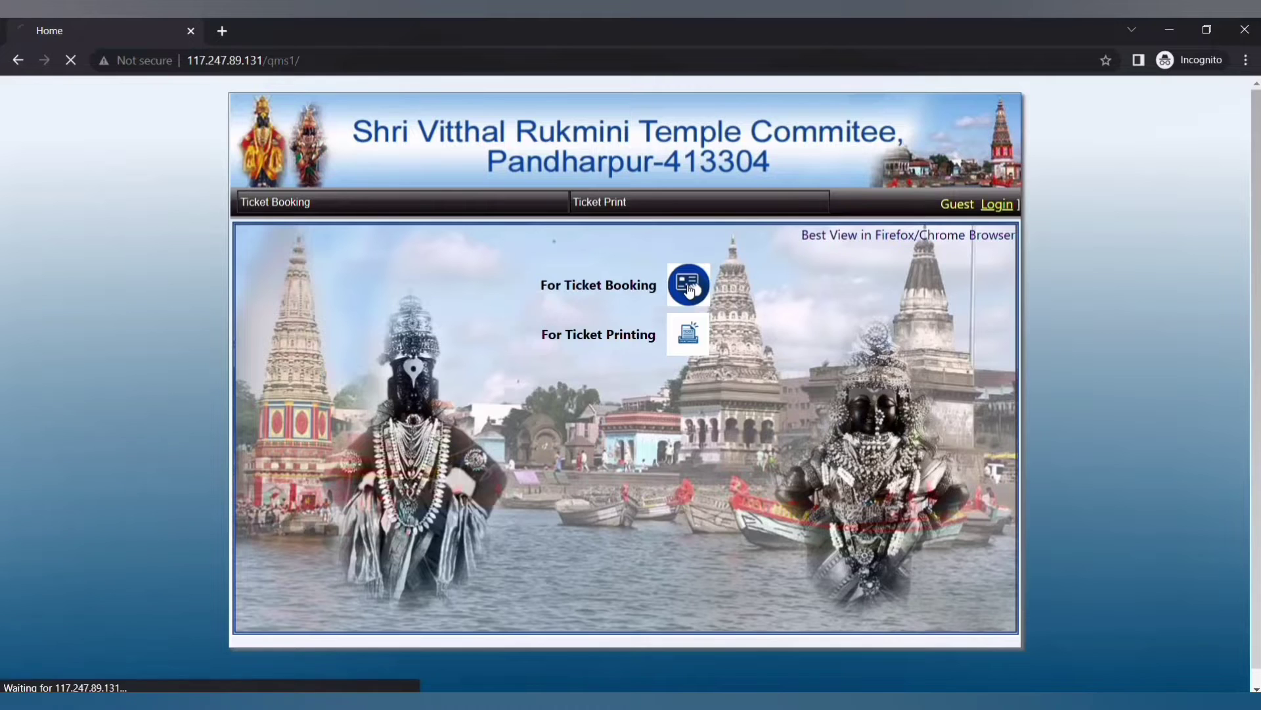
{"action": "left_click", "coordinate": [441, 284]}
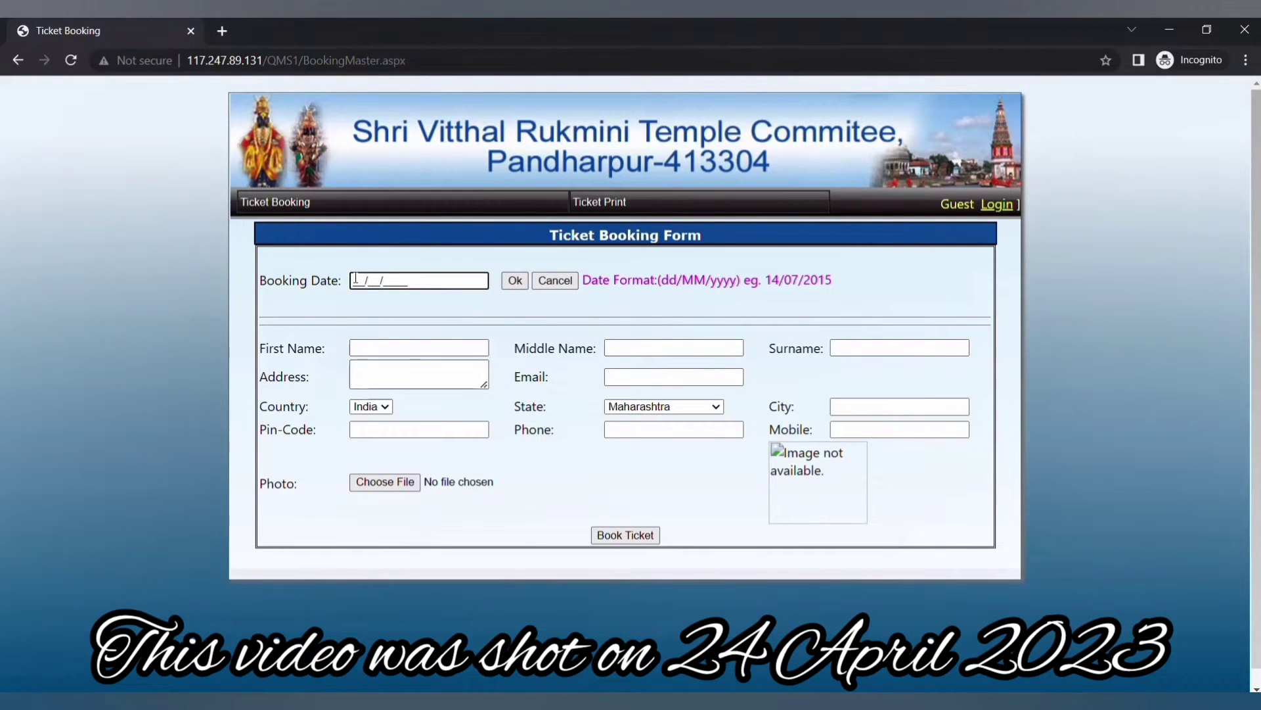
- Try booking date 01/05/2023, then cancel it and enter 27/04/2023 instead
{"action": "type", "text": "01/05/2023"}
{"action": "left_click", "coordinate": [515, 281]}
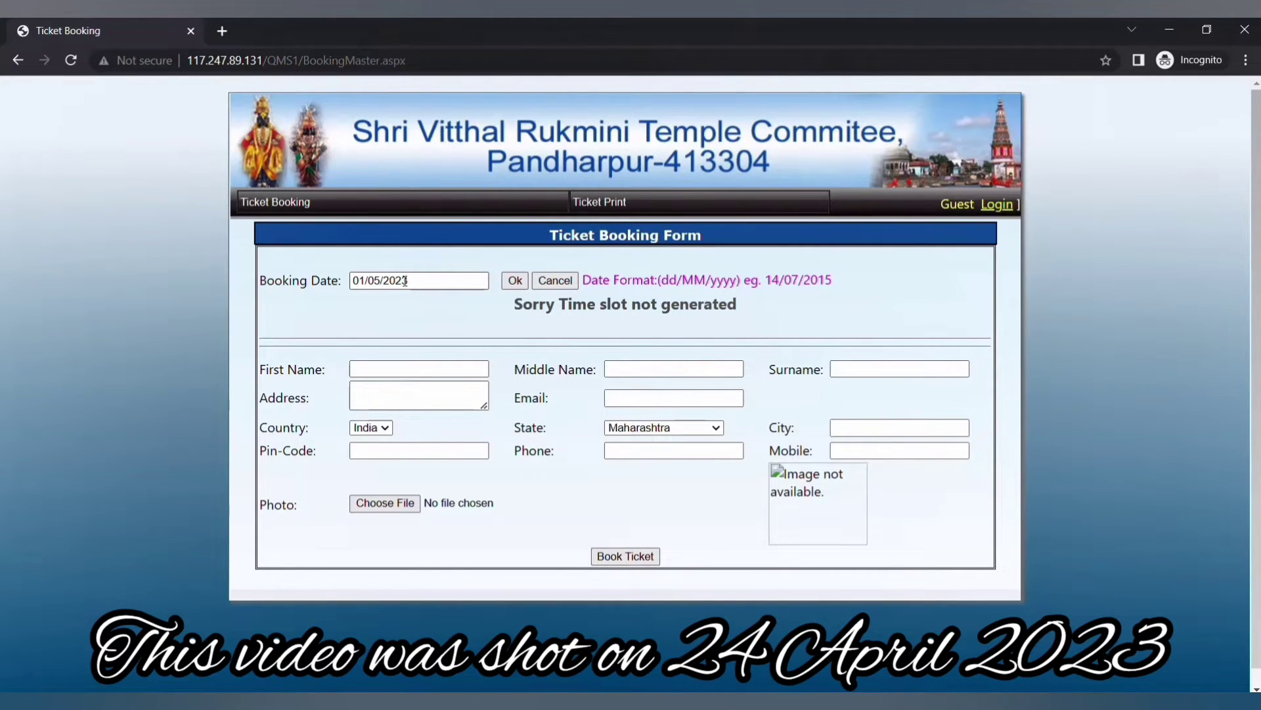
{"action": "left_click", "coordinate": [364, 280]}
{"action": "left_click", "coordinate": [431, 287]}
{"action": "left_click", "coordinate": [547, 280]}
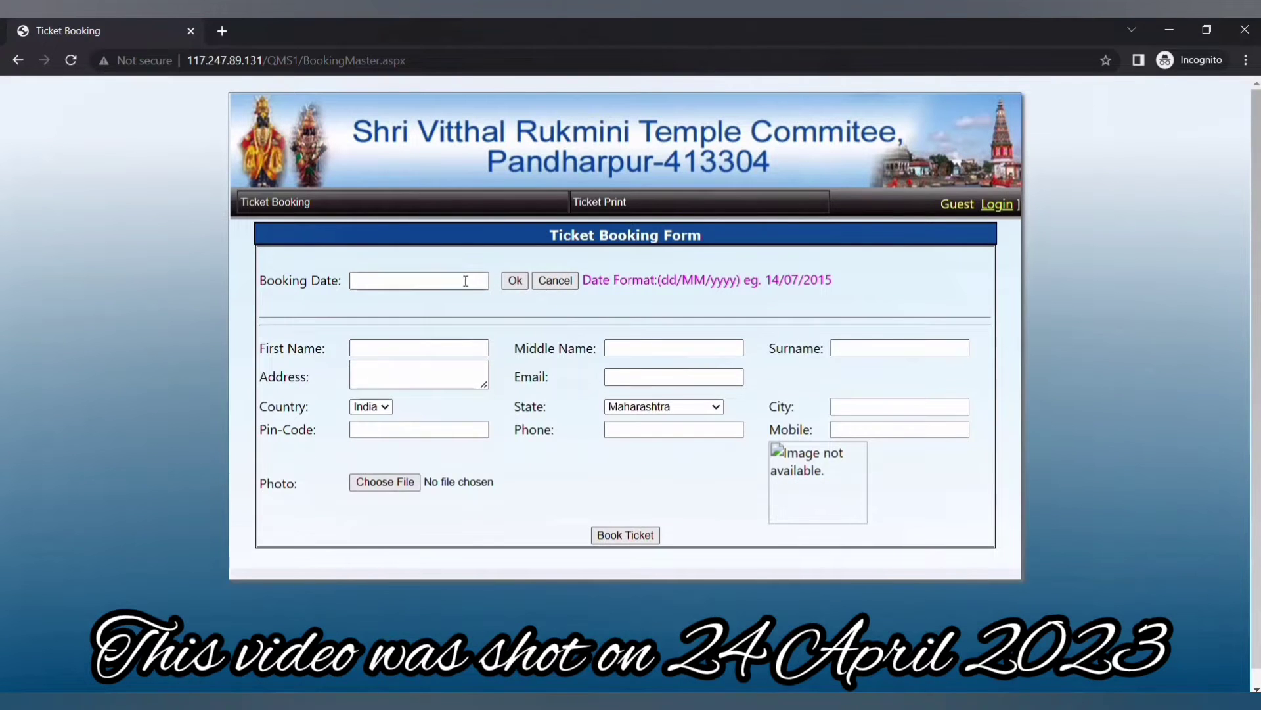
{"action": "left_click", "coordinate": [466, 280]}
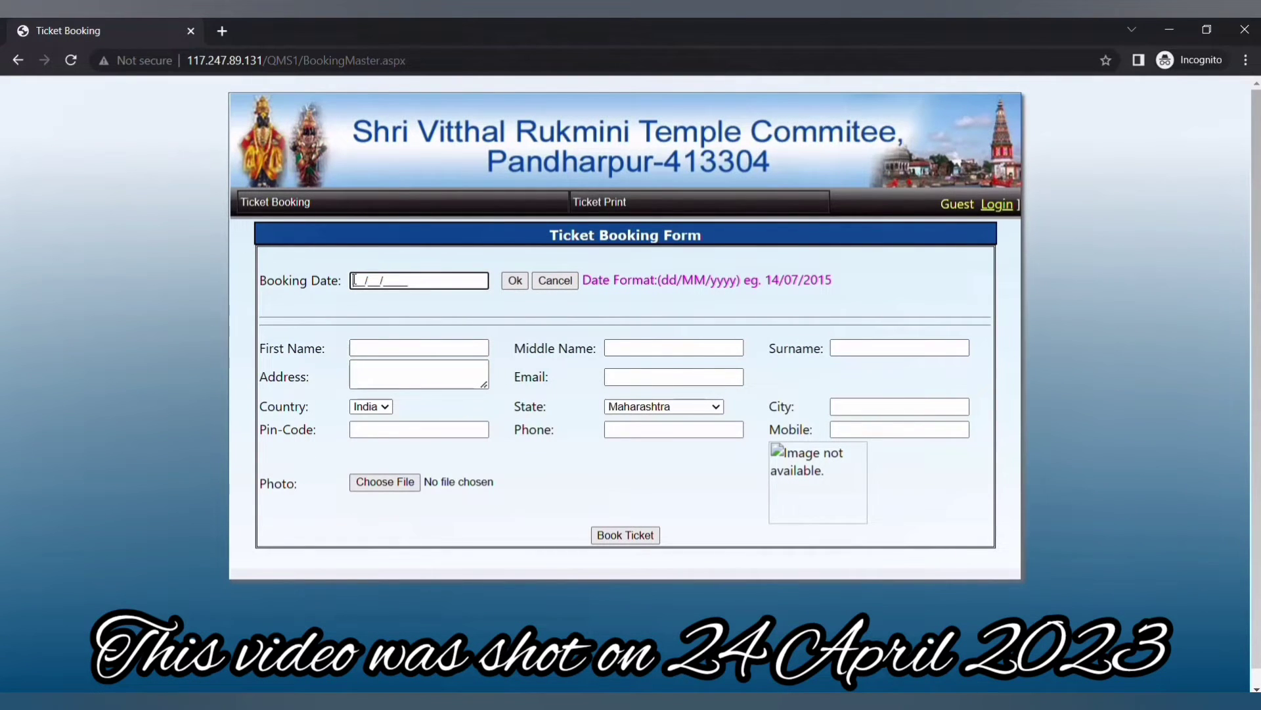
{"action": "type", "text": "27/04/2023"}
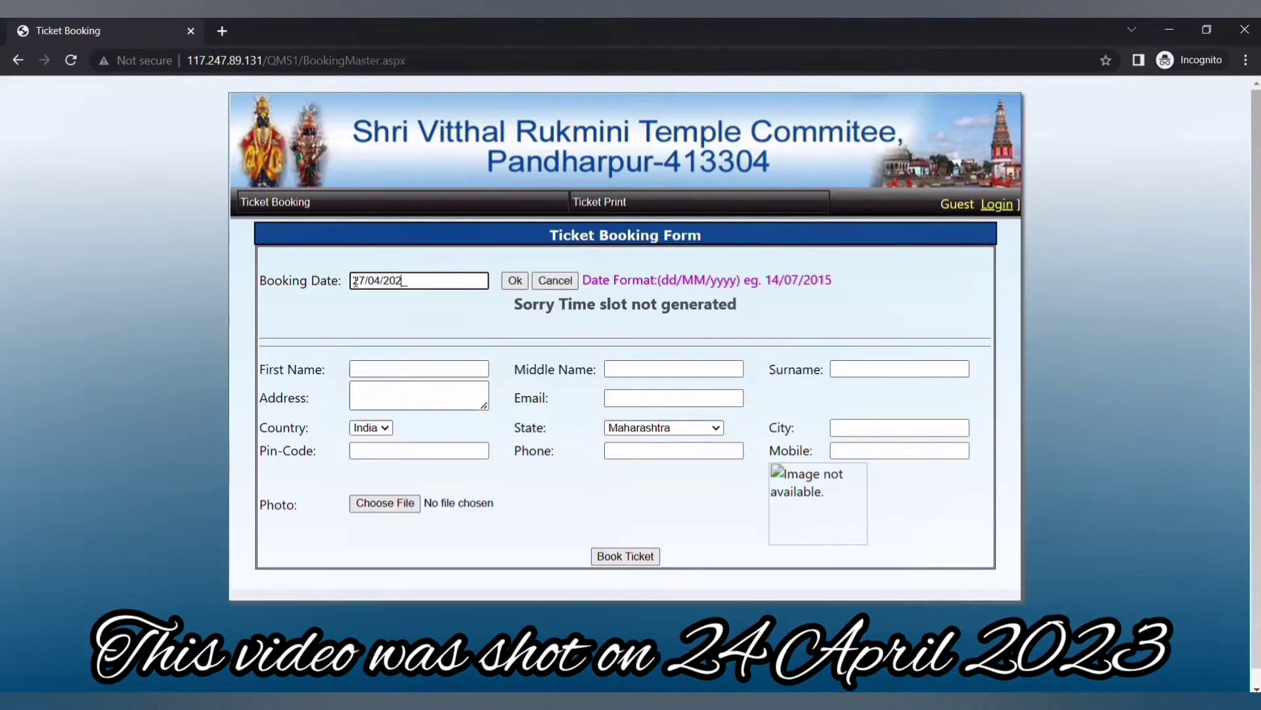
- Load the time slots for 27/04/2023 and select the 8 PM – 9 PM slot
{"action": "left_click", "coordinate": [511, 281]}
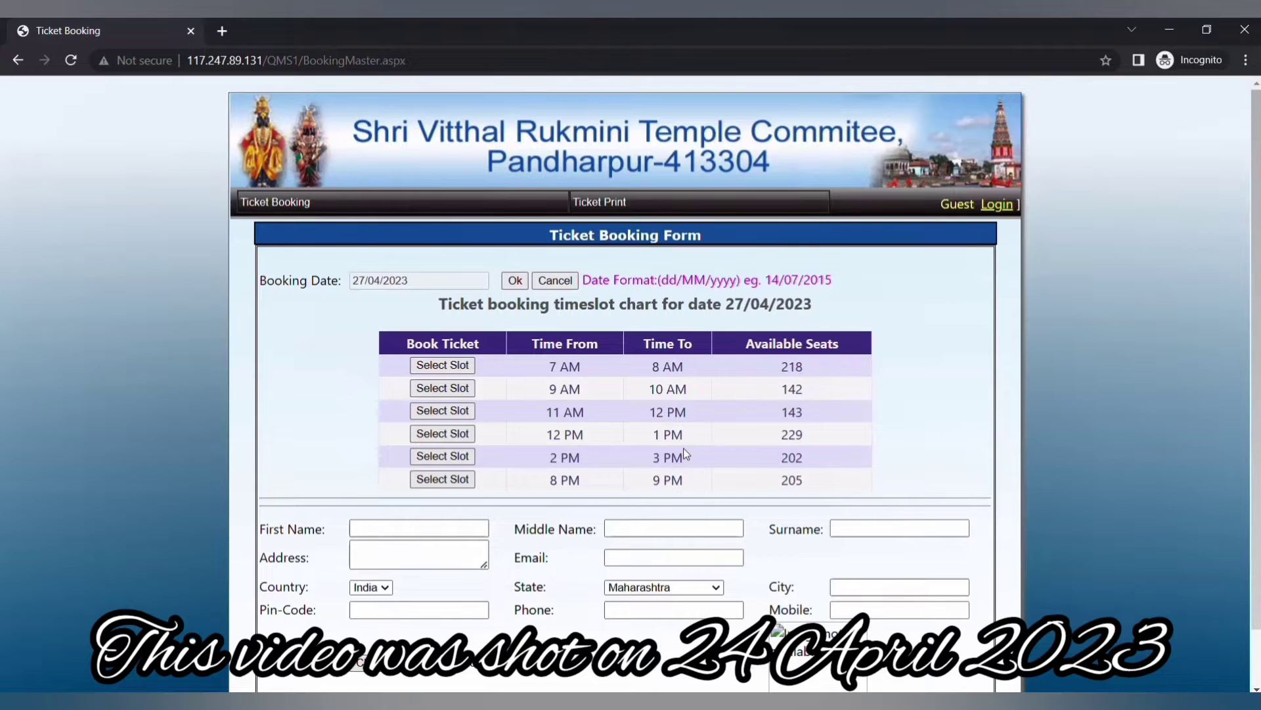
{"action": "left_click", "coordinate": [444, 480]}
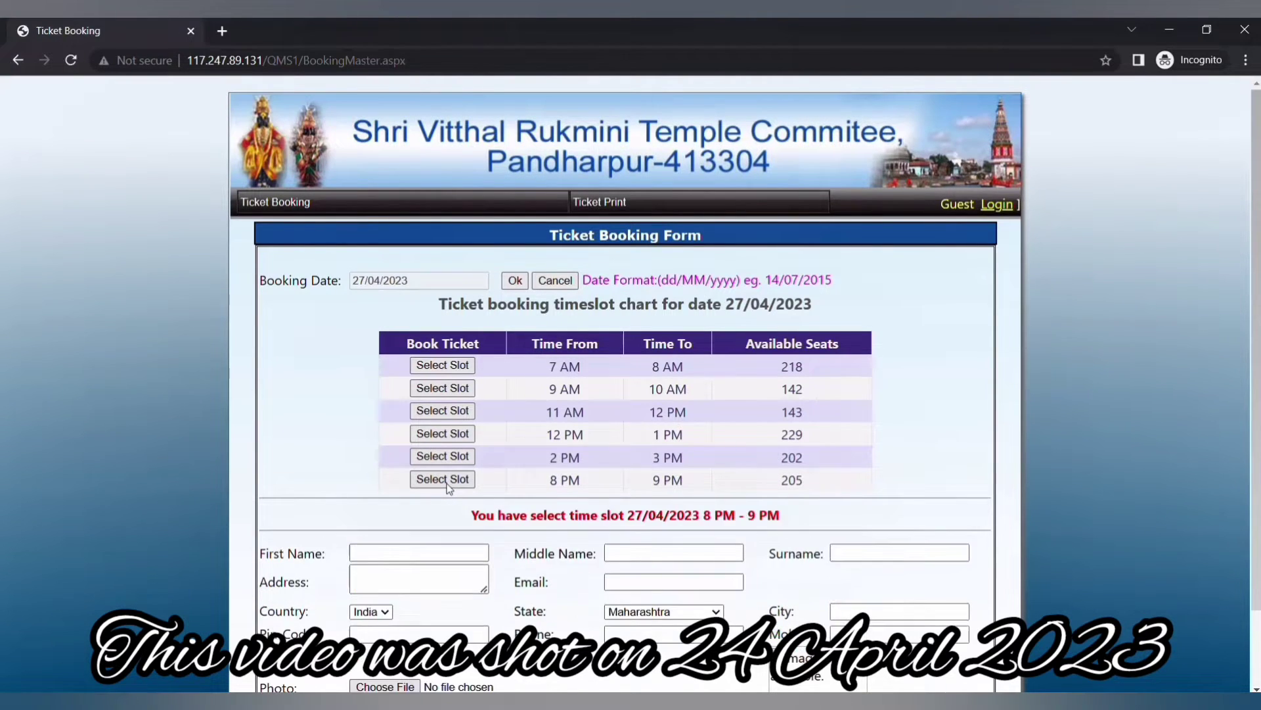
{"action": "scroll", "coordinate": [450, 489], "scroll_direction": "down", "scroll_amount": 1}
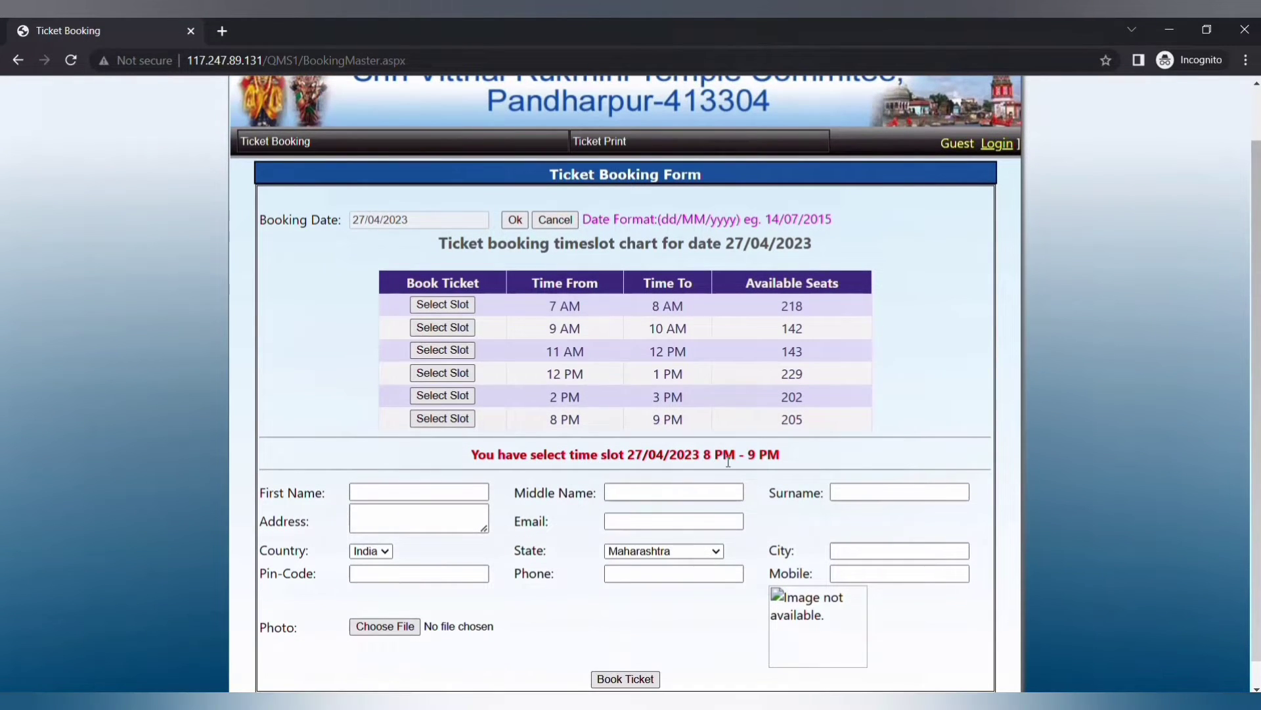
{"action": "scroll", "coordinate": [741, 460], "scroll_direction": "down", "scroll_amount": 1}
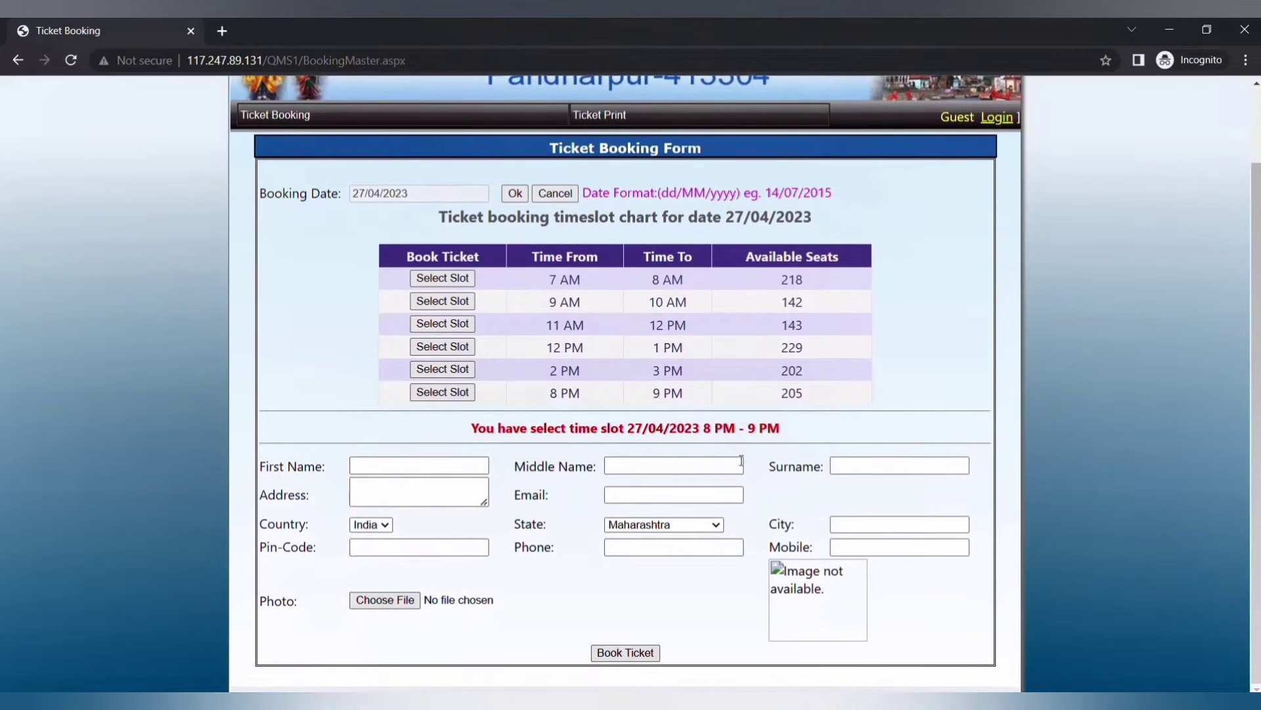
- Enter the devotee's first name and middle name in the booking form's name fields
{"action": "left_click", "coordinate": [438, 464]}
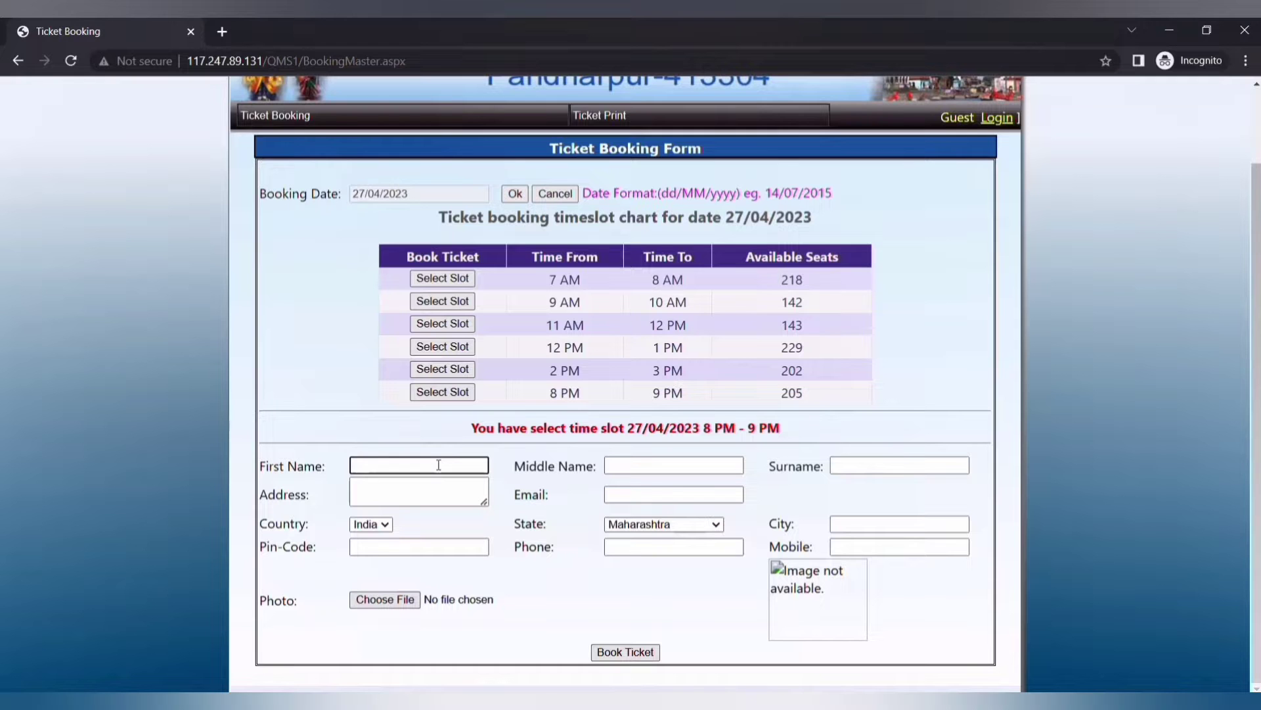
{"action": "left_click", "coordinate": [629, 467]}
{"action": "type", "text": "STORIES"}
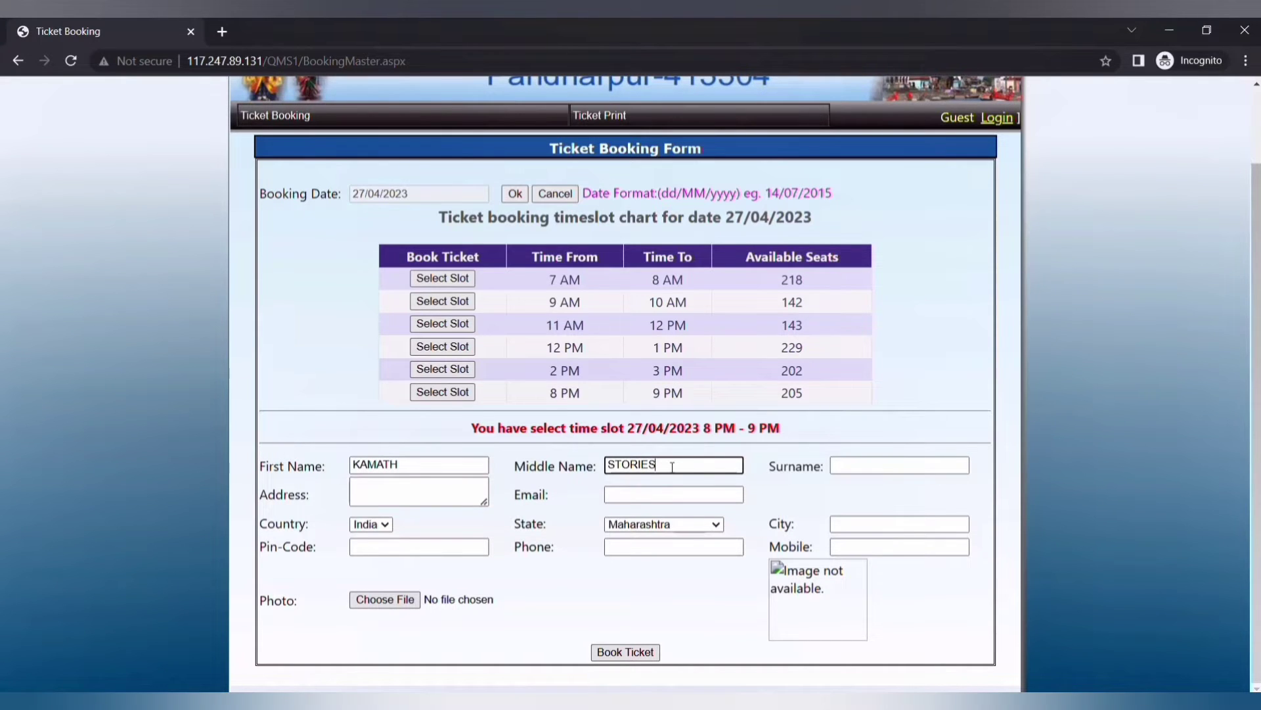
{"action": "left_click", "coordinate": [858, 468]}
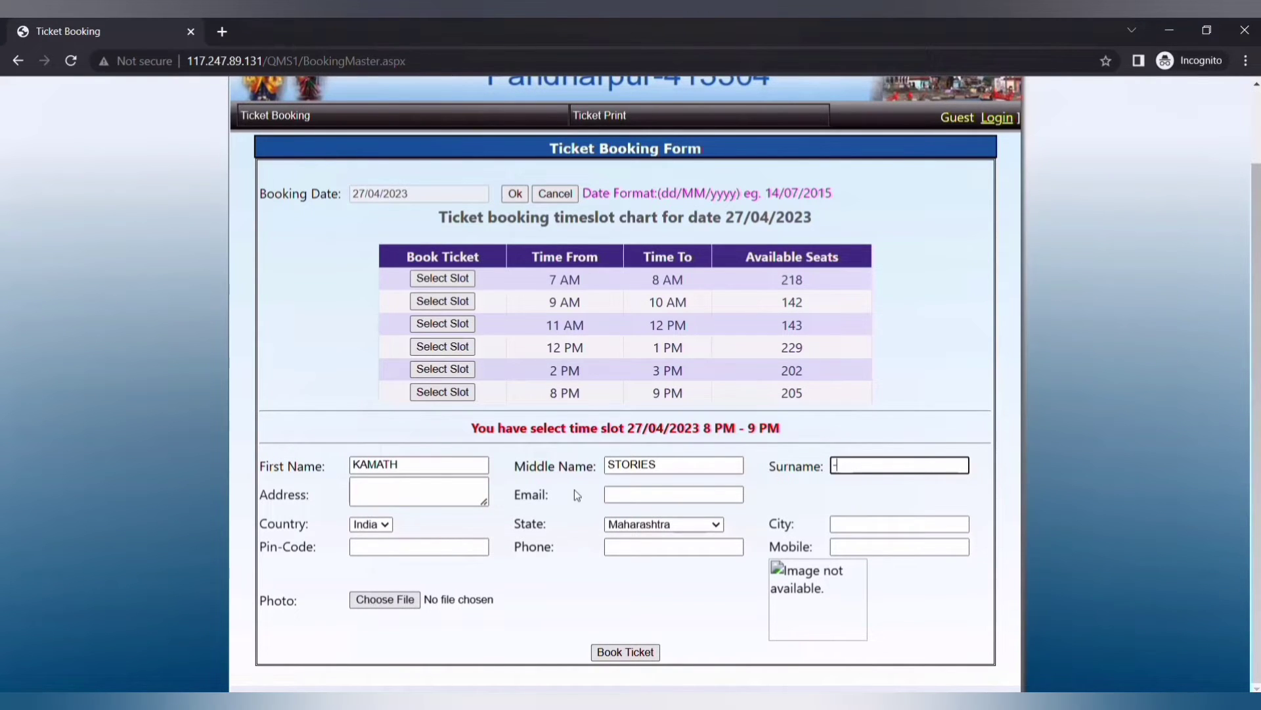
- Fill in the devotee's address and e-mail, and set State to Karnataka
{"action": "left_click", "coordinate": [358, 490]}
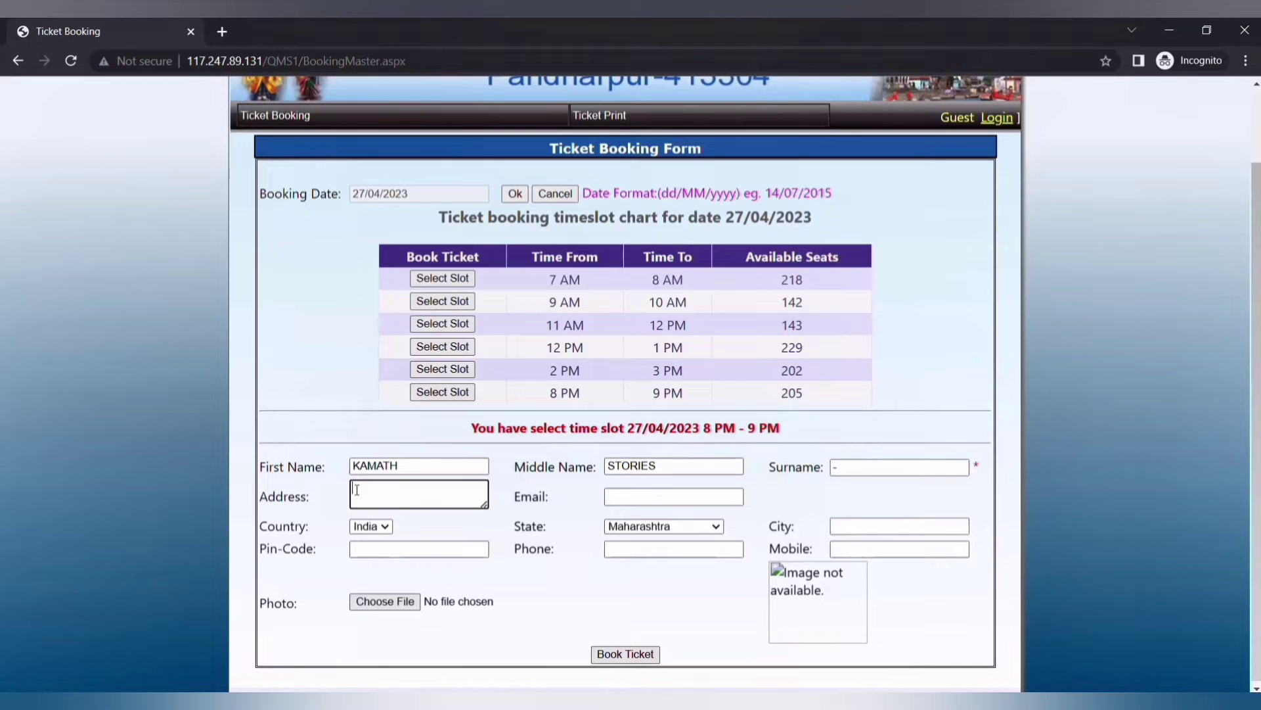
{"action": "type", "text": "Bantwal"}
{"action": "left_click", "coordinate": [702, 500]}
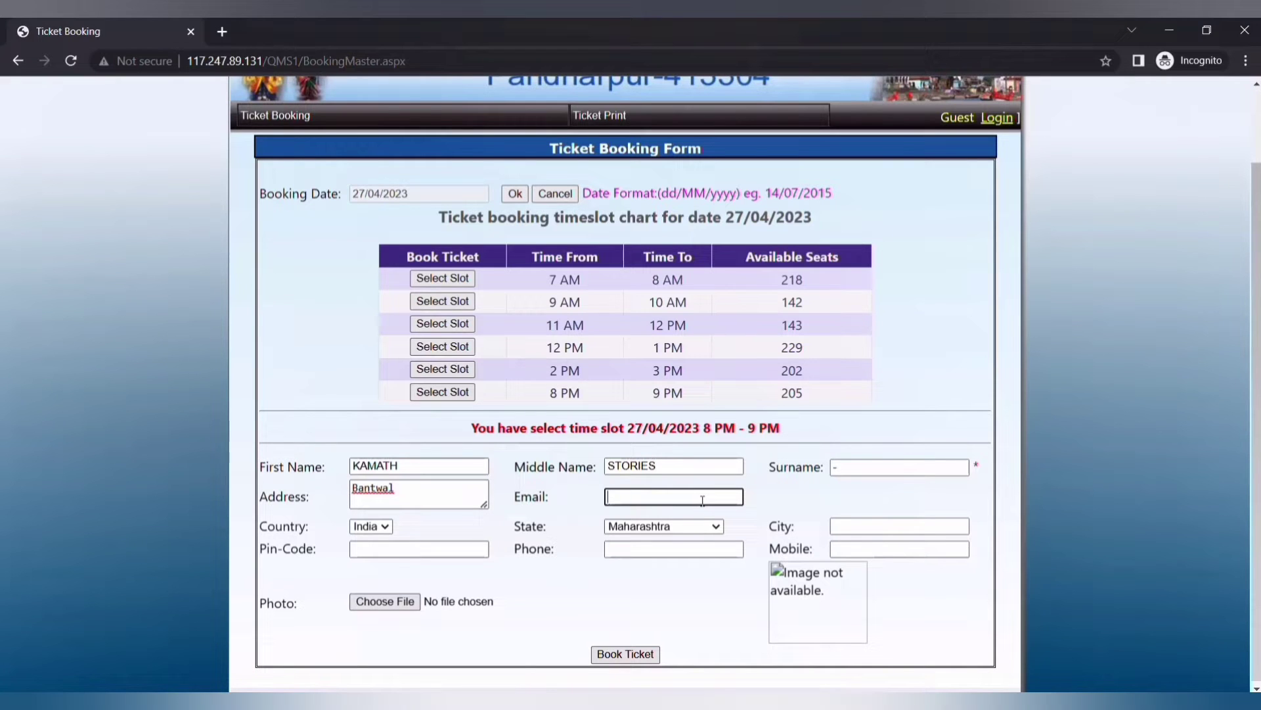
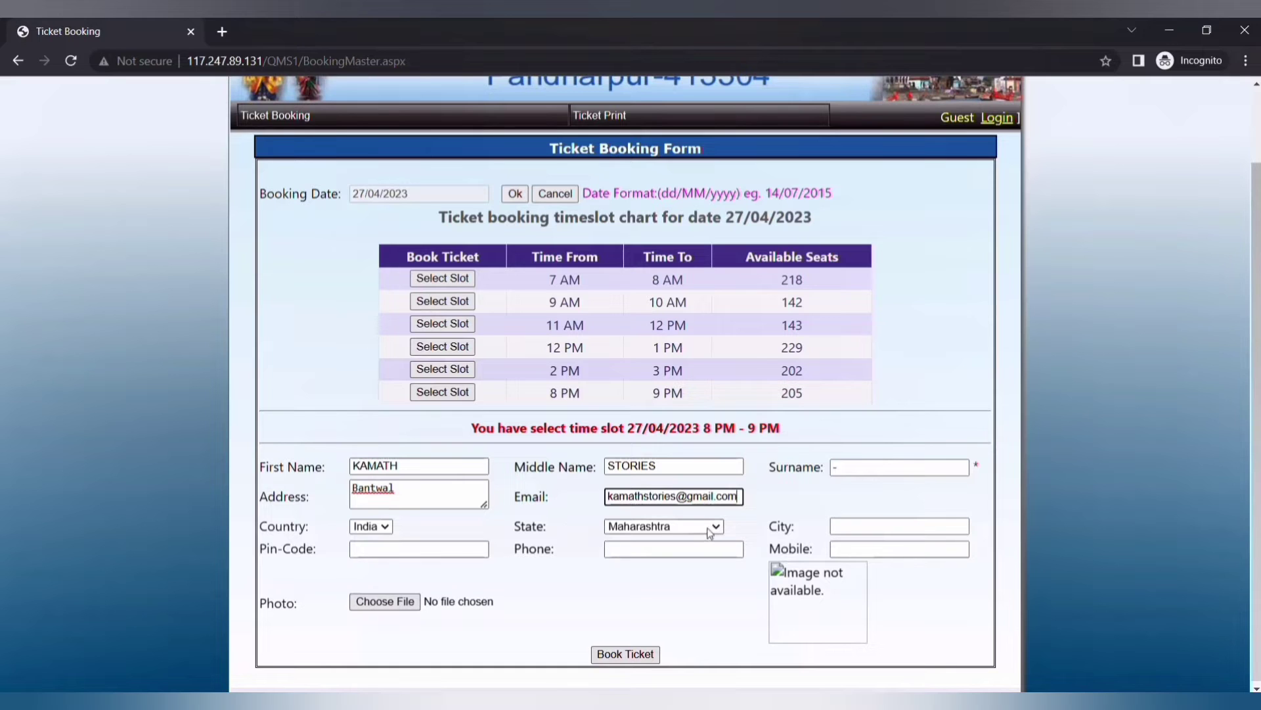
{"action": "left_click", "coordinate": [712, 526]}
{"action": "scroll", "coordinate": [657, 506], "scroll_direction": "down", "scroll_amount": 1}
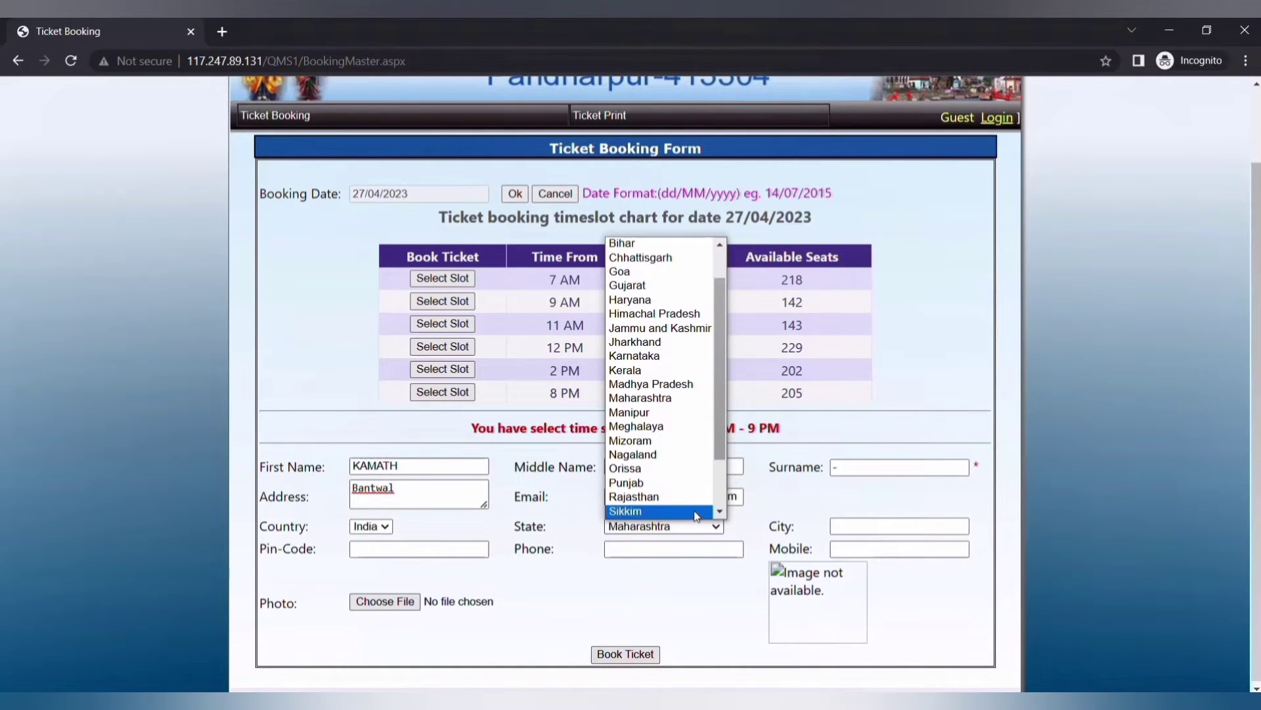
{"action": "left_click", "coordinate": [640, 356]}
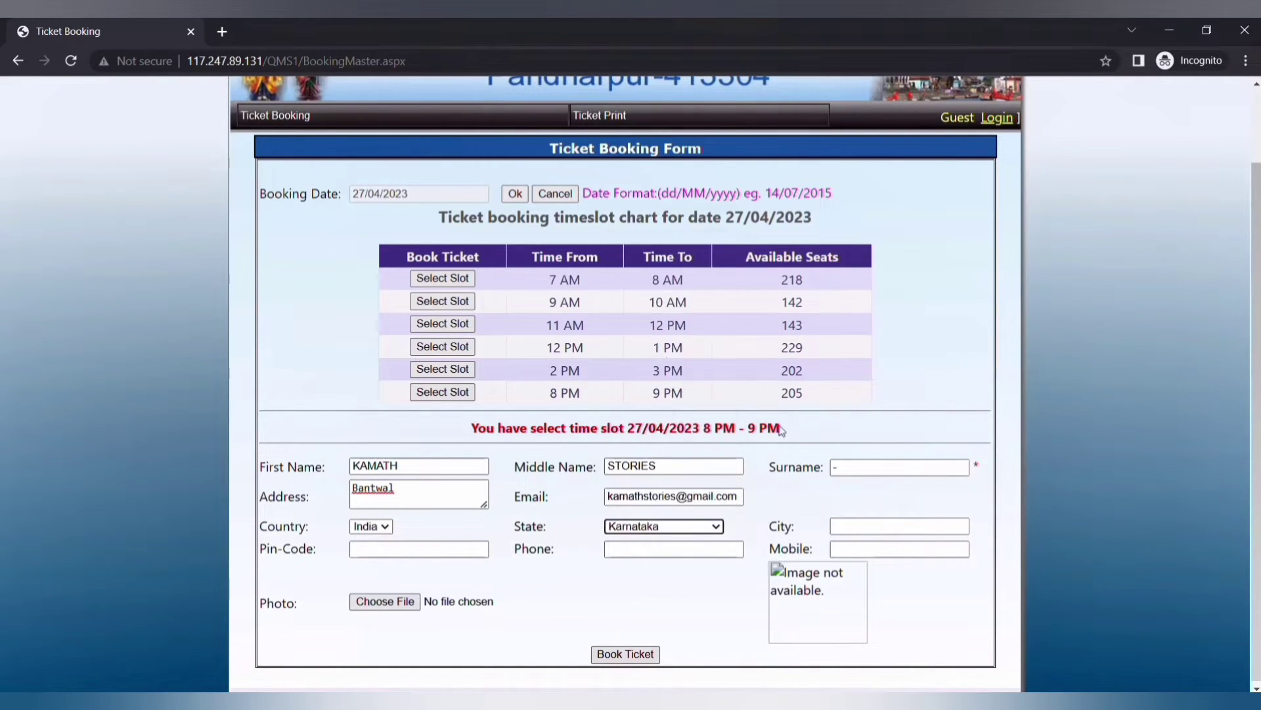
{"action": "left_click", "coordinate": [902, 529]}
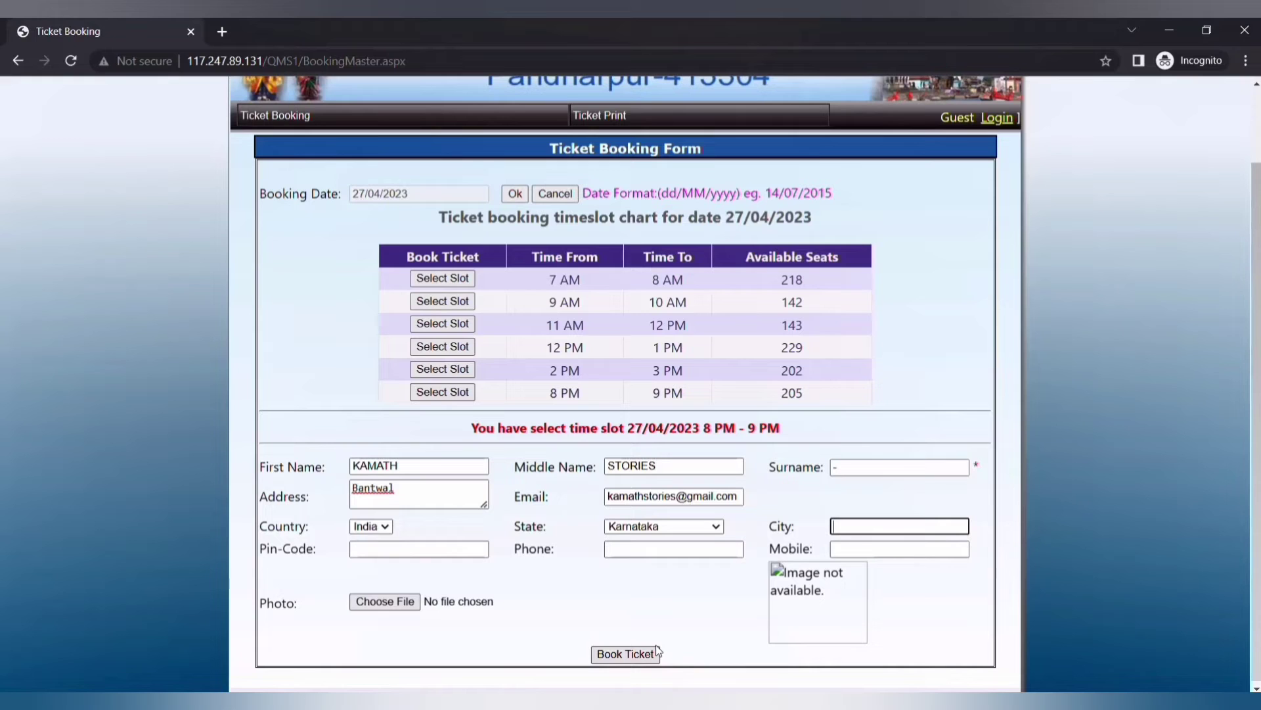
{"action": "left_click", "coordinate": [668, 117]}
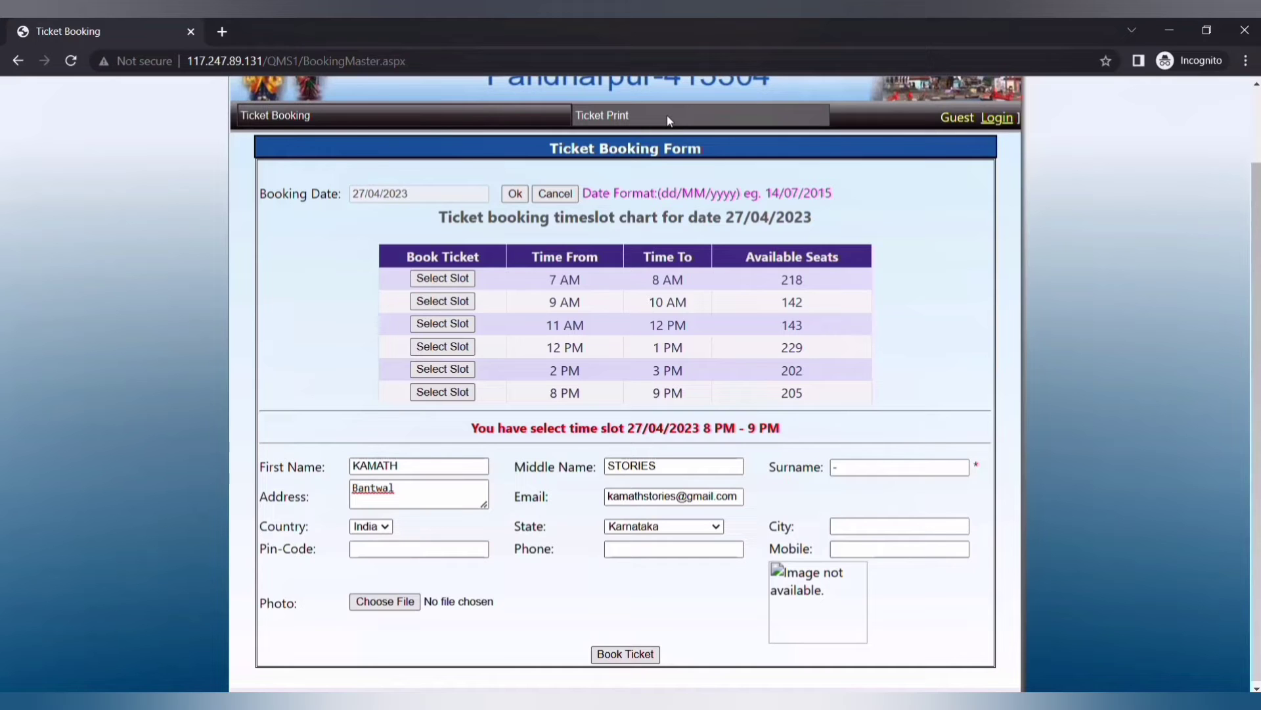